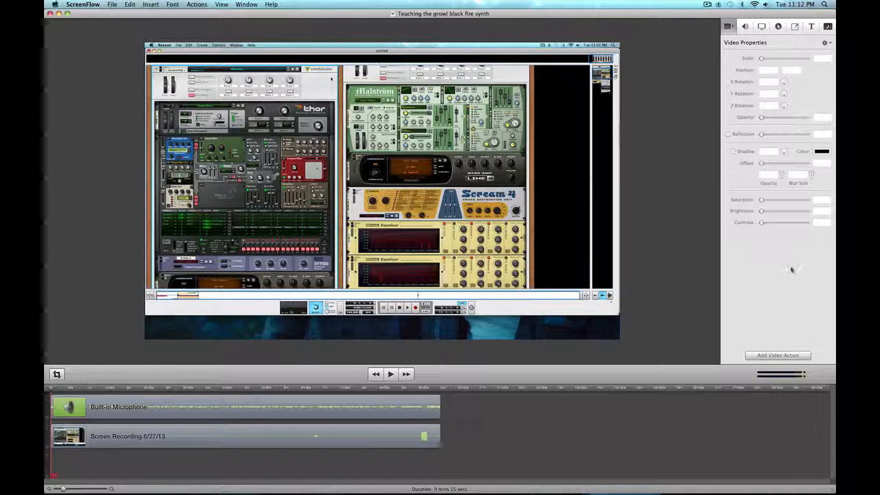
Start adding media and browse to Index Code, All Backup Related, 6,2,13 Backup, Desktop, Your Youtube Vids
{"action": "left_click", "coordinate": [828, 26]}
{"action": "left_click", "coordinate": [744, 358]}
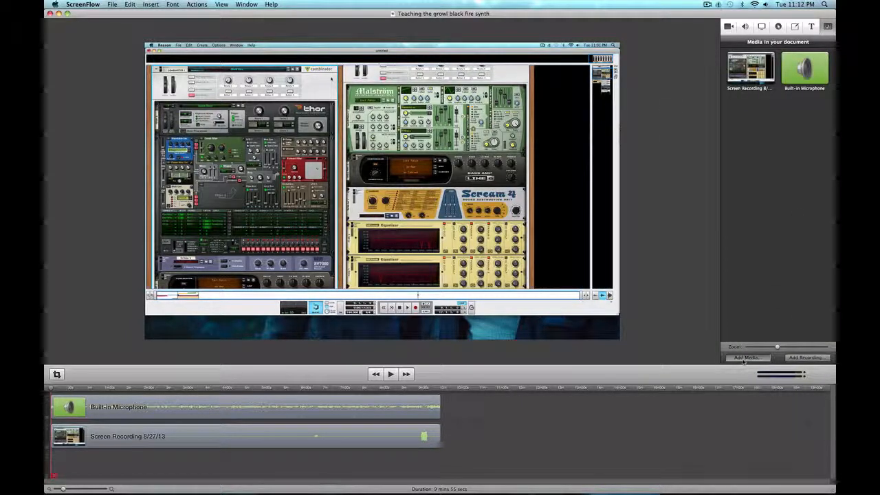
{"action": "left_click_drag", "start_coordinate": [443, 84], "coordinate": [430, 130]}
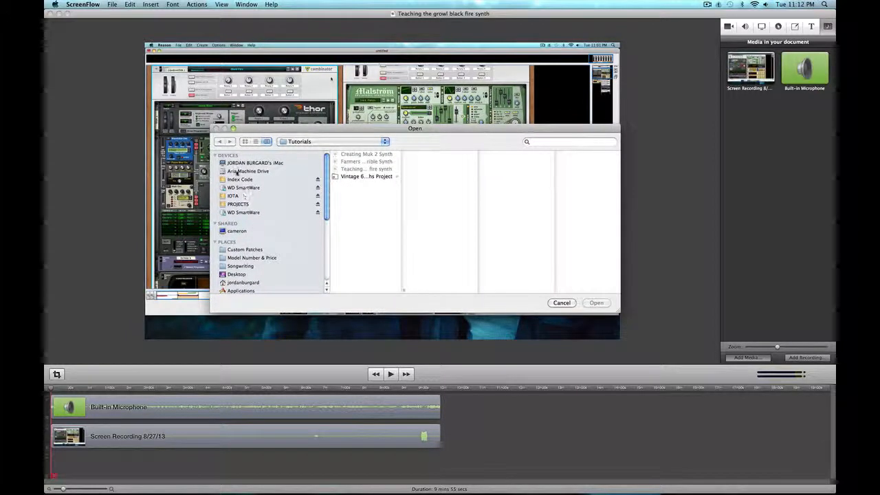
{"action": "left_click", "coordinate": [239, 180]}
{"action": "left_click", "coordinate": [361, 161]}
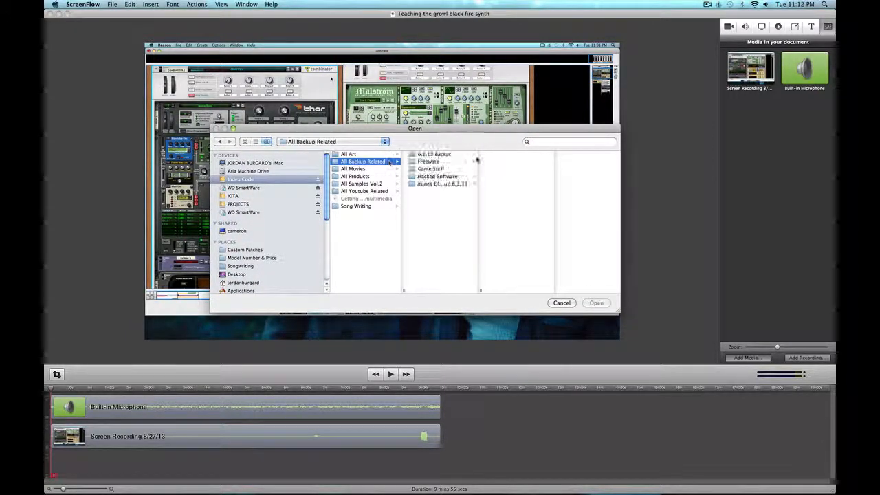
{"action": "left_click", "coordinate": [447, 154]}
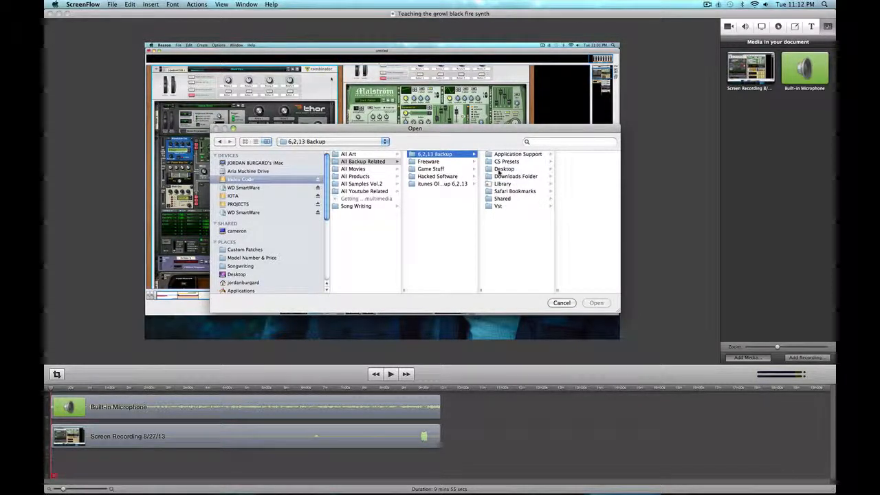
{"action": "left_click", "coordinate": [504, 170]}
{"action": "left_click", "coordinate": [568, 282]}
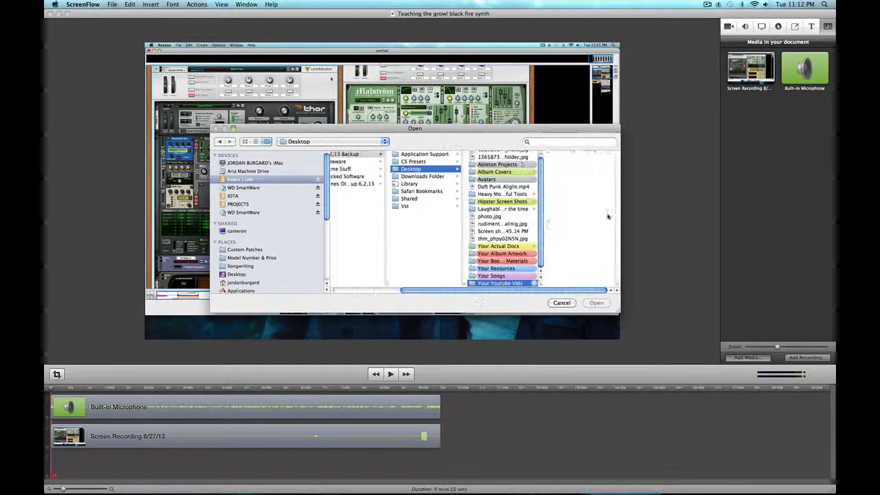
Import Intro_1.mov and Typical Club loop.wav together into the document's media
{"action": "left_click", "coordinate": [569, 168]}
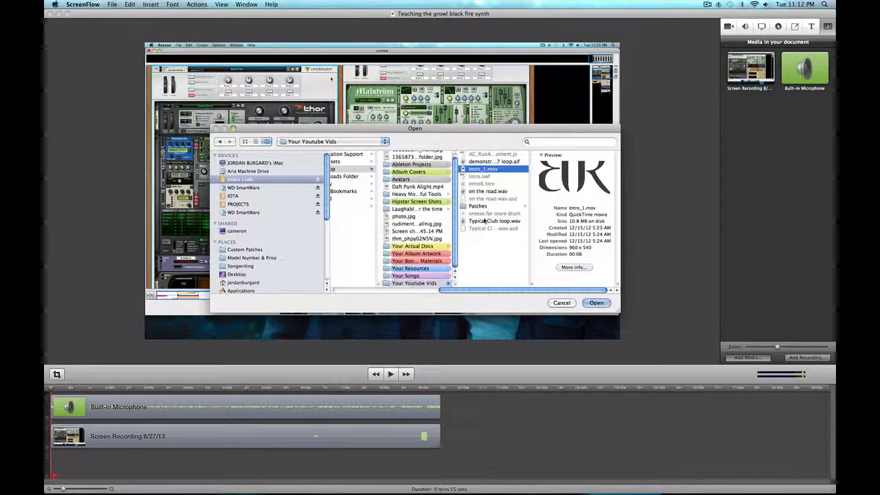
{"action": "left_click", "coordinate": [488, 222], "text": "super"}
{"action": "key", "text": "Return"}
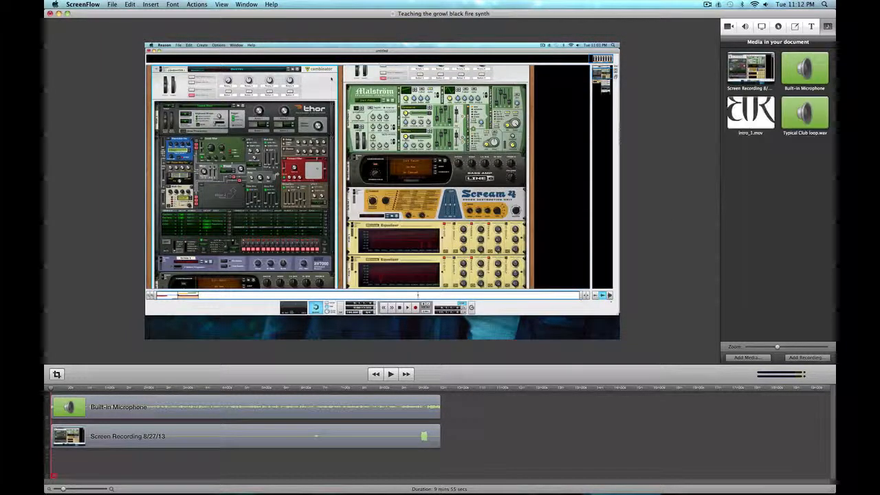
Place Intro_1.mov at the very start of the timeline and shift the microphone and screen recording clips to begin after it
{"action": "left_click_drag", "start_coordinate": [750, 112], "coordinate": [52, 407]}
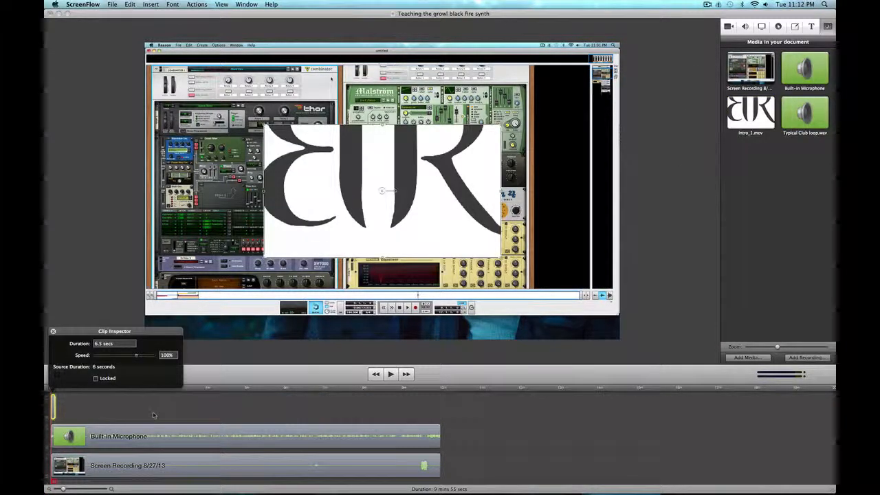
{"action": "left_click_drag", "start_coordinate": [156, 475], "coordinate": [120, 464]}
Enlarge the Intro_1.mov video so that it fills the whole canvas from corner to corner
{"action": "left_click", "coordinate": [53, 404]}
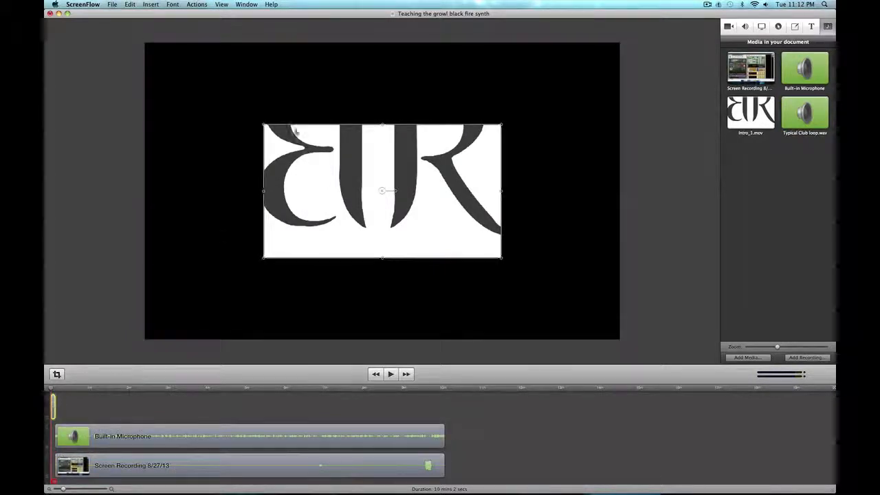
{"action": "left_click_drag", "start_coordinate": [263, 124], "coordinate": [145, 43]}
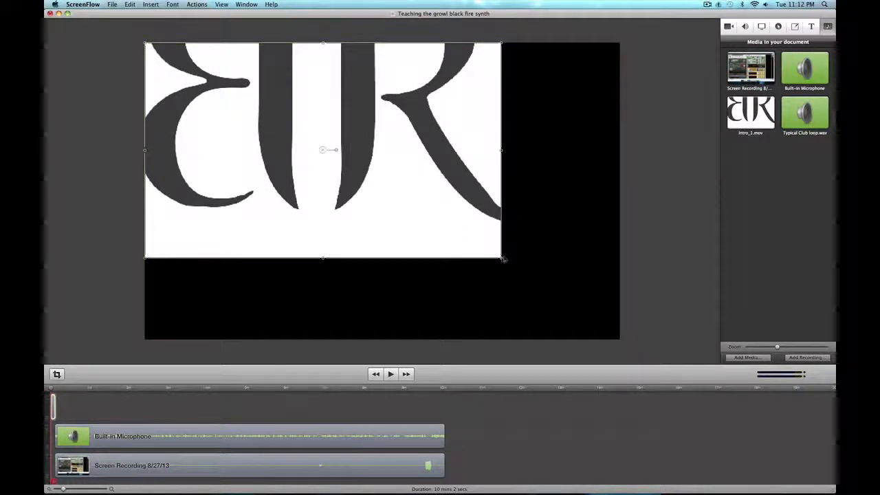
{"action": "left_click_drag", "start_coordinate": [502, 259], "coordinate": [620, 340]}
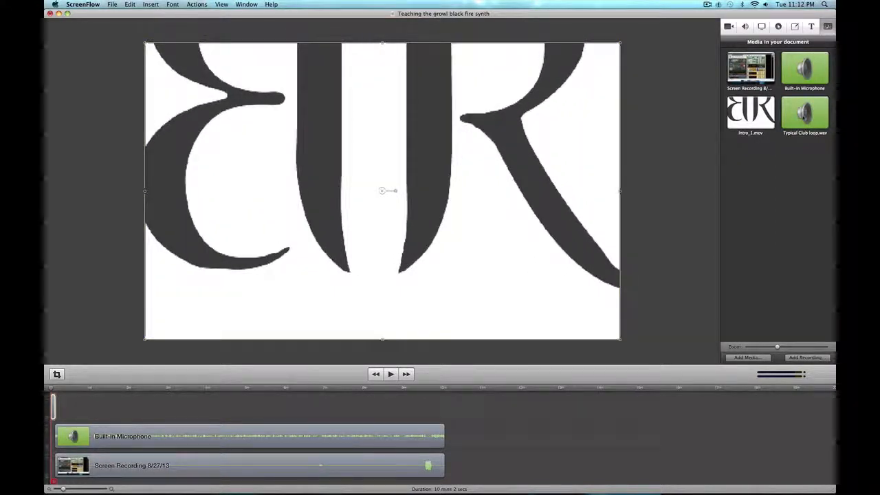
Place Typical Club loop.wav at the start of the timeline on a track above the intro clip
{"action": "left_click_drag", "start_coordinate": [804, 114], "coordinate": [55, 414]}
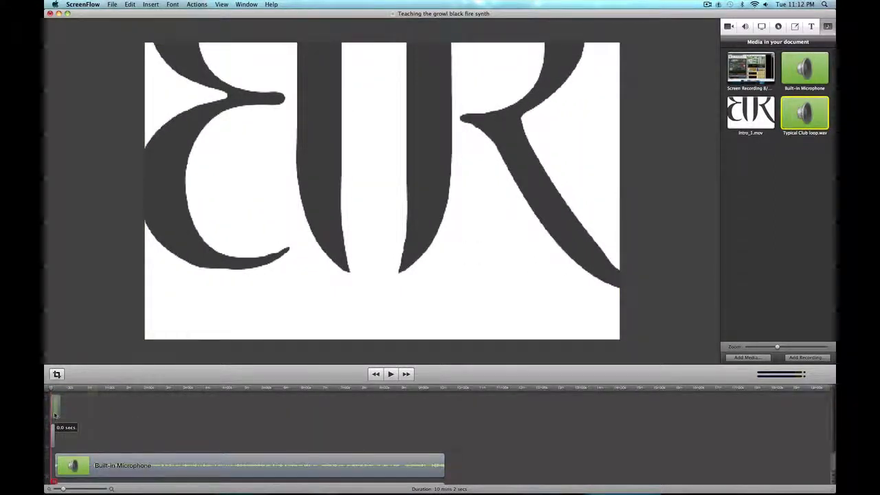
{"action": "left_click", "coordinate": [55, 411]}
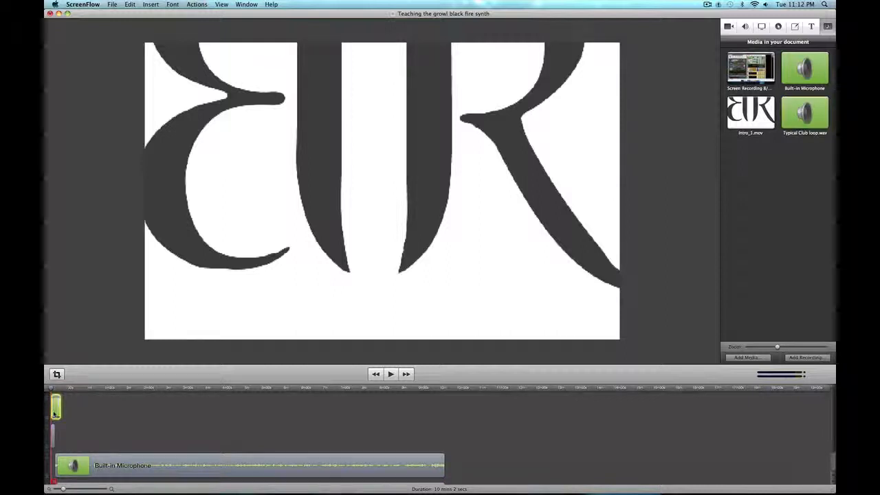
{"action": "left_click", "coordinate": [53, 437]}
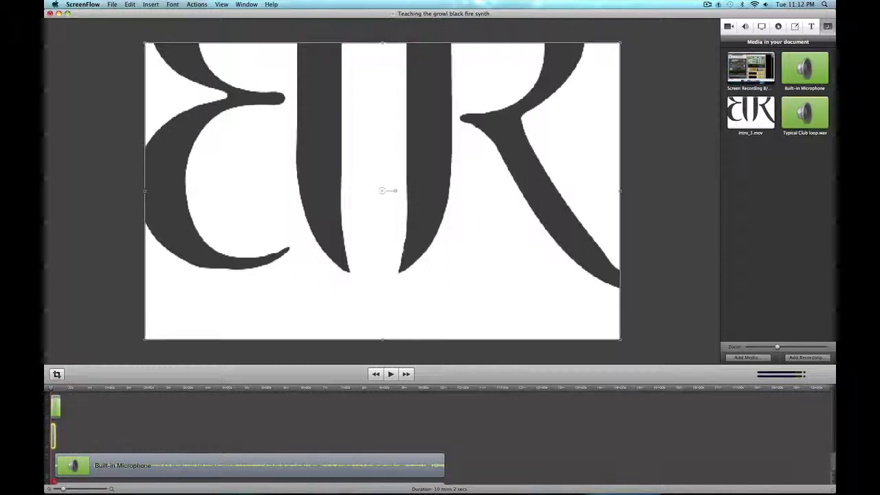
{"action": "scroll", "coordinate": [100, 423], "scroll_direction": "down", "scroll_amount": 3}
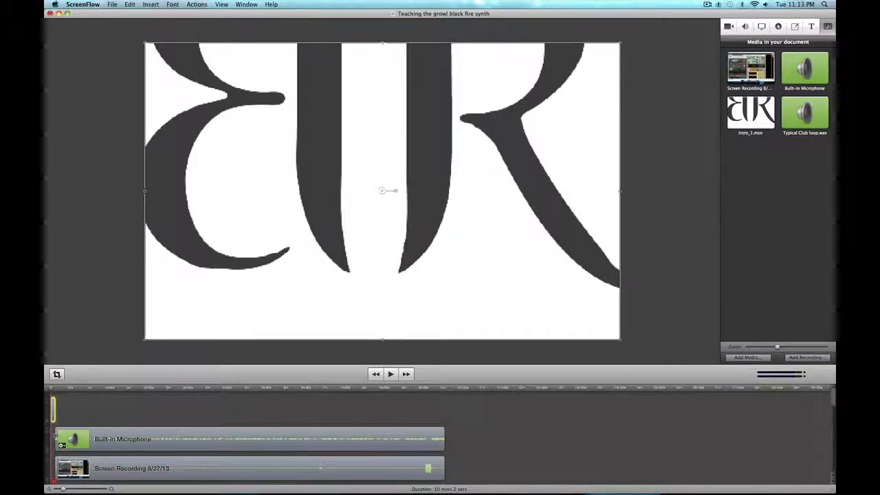
{"action": "left_click", "coordinate": [92, 443]}
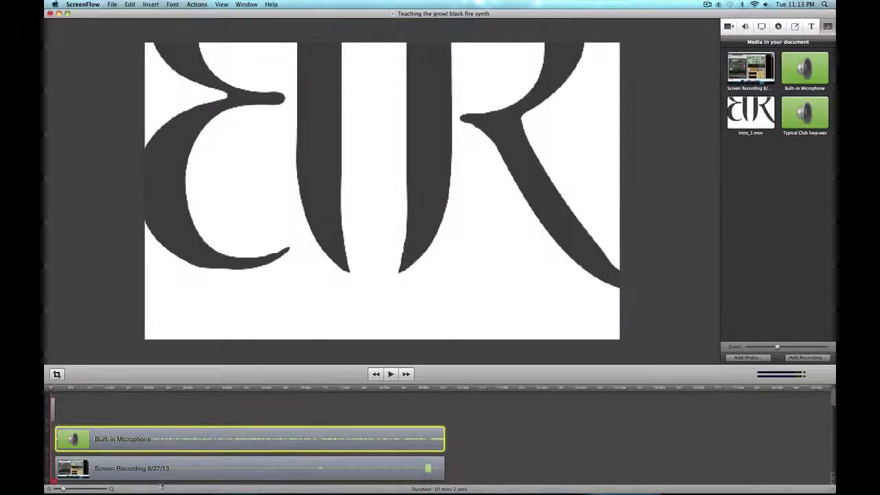
{"action": "left_click", "coordinate": [158, 472]}
{"action": "scroll", "coordinate": [137, 428], "scroll_direction": "up", "scroll_amount": 2}
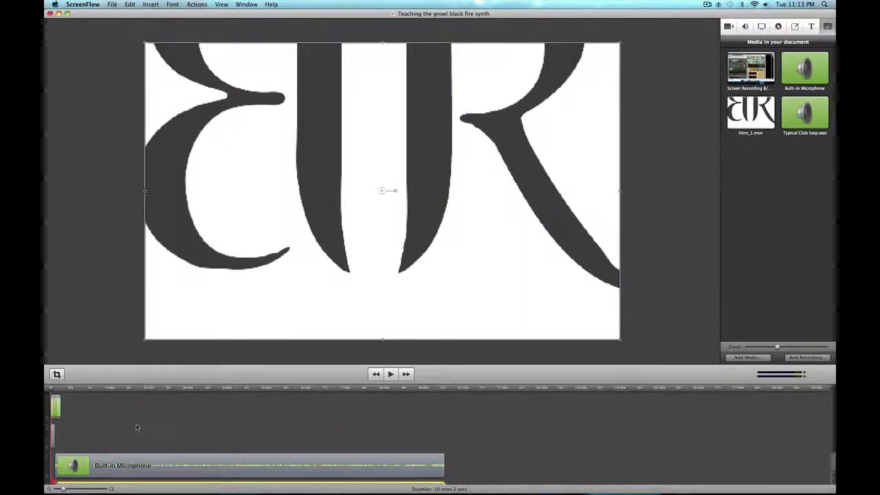
Trim the end of the club loop audio clip to match the end of the intro clip
{"action": "mouse_move", "coordinate": [68, 489]}
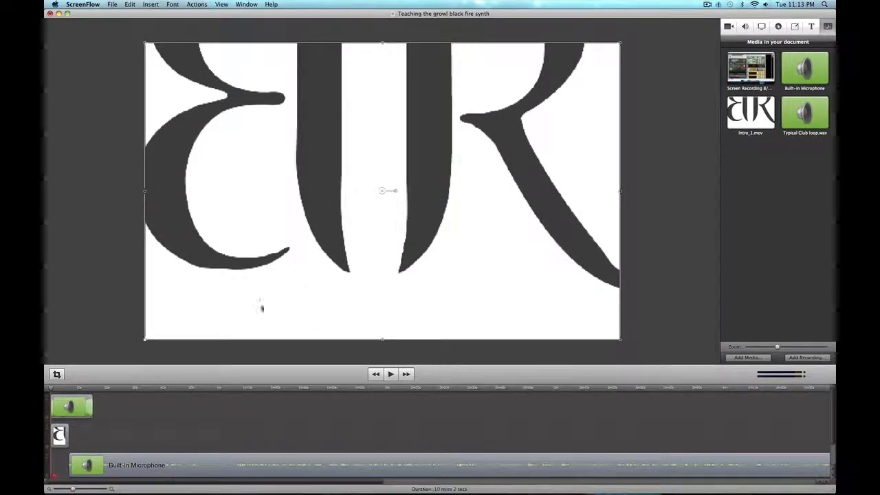
{"action": "left_click", "coordinate": [68, 412]}
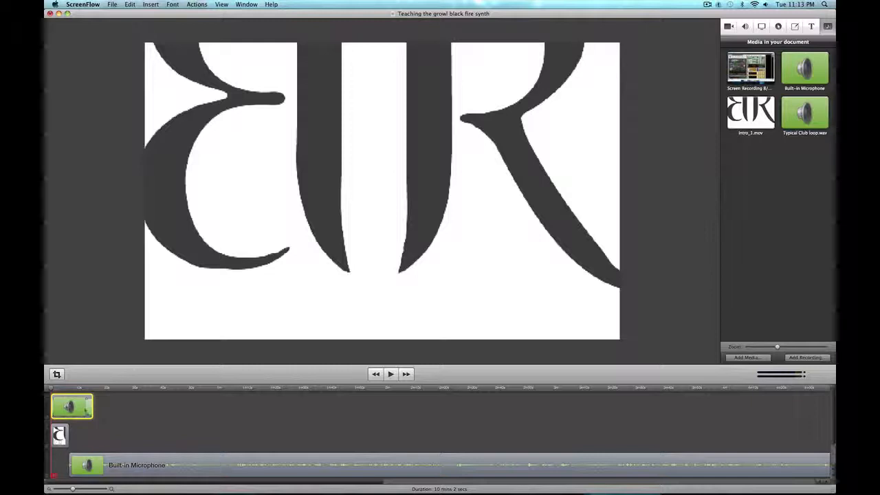
{"action": "left_click_drag", "start_coordinate": [91, 405], "coordinate": [71, 406]}
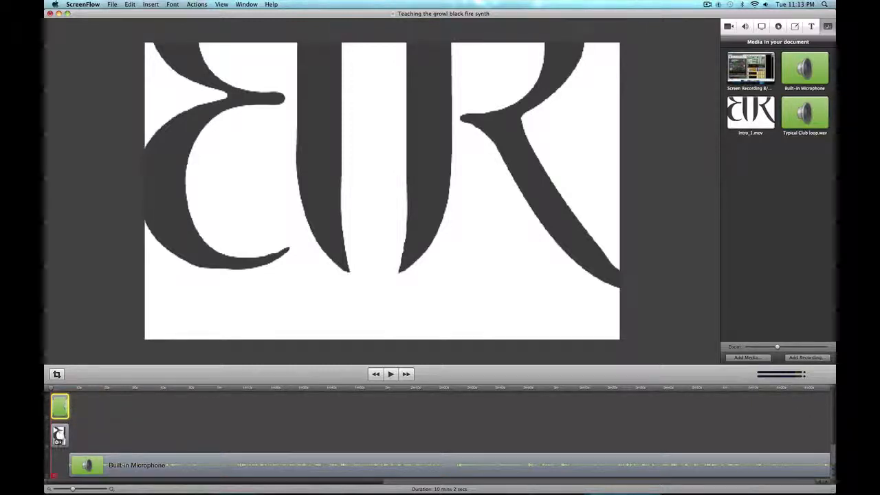
Add a starting transition and an ending transition to the club loop audio clip
{"action": "right_click", "coordinate": [59, 408]}
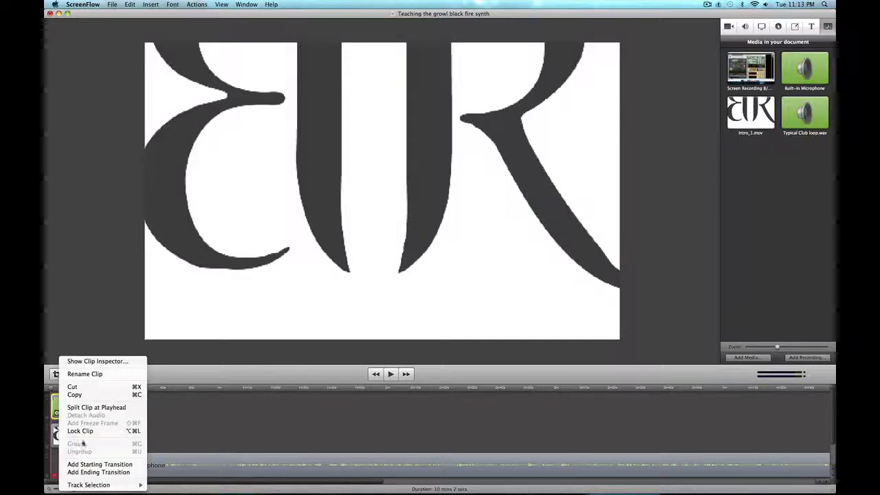
{"action": "left_click", "coordinate": [86, 464]}
{"action": "right_click", "coordinate": [59, 407]}
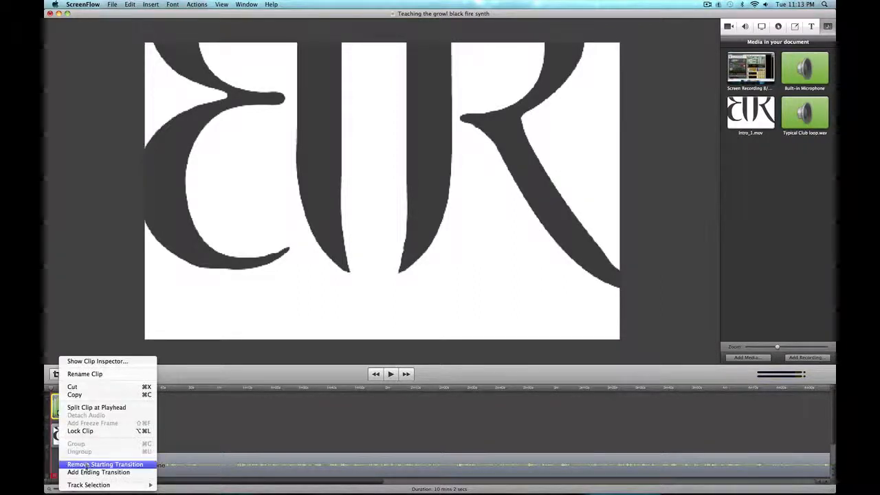
{"action": "left_click", "coordinate": [85, 472]}
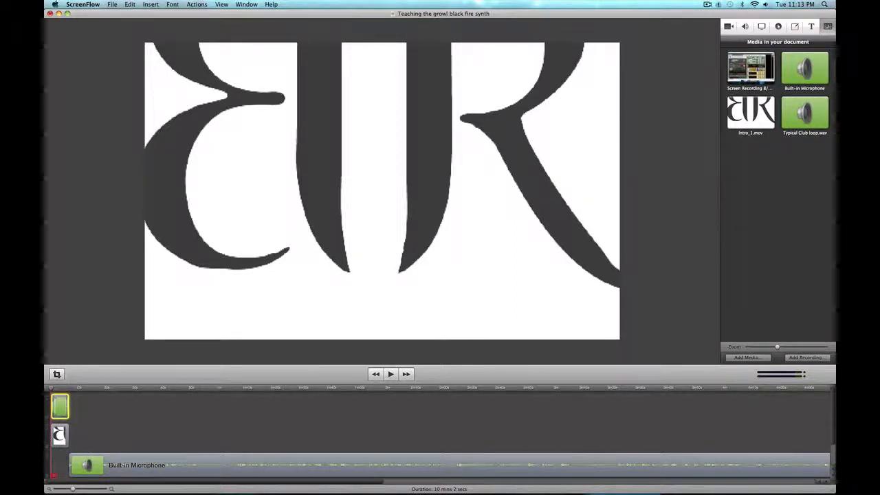
Lower the club loop clip's volume and play back the beginning of the intro
{"action": "left_click", "coordinate": [744, 27]}
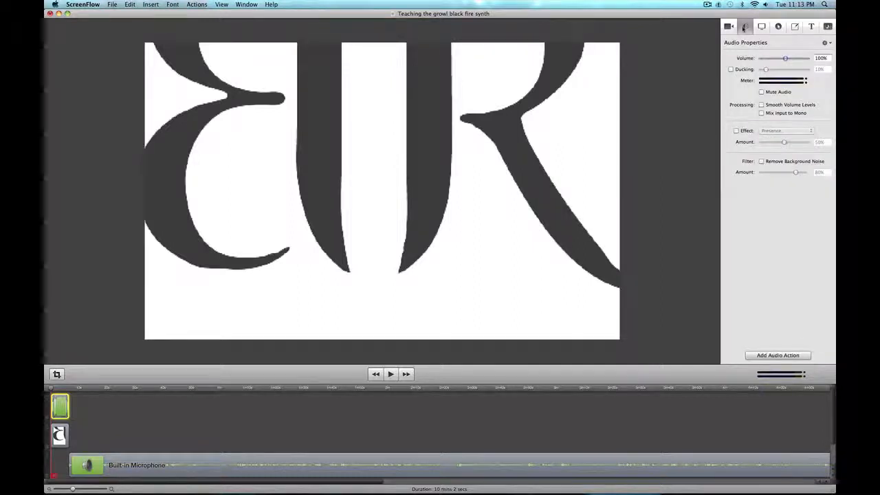
{"action": "left_click_drag", "start_coordinate": [759, 60], "coordinate": [768, 60]}
{"action": "left_click", "coordinate": [59, 430]}
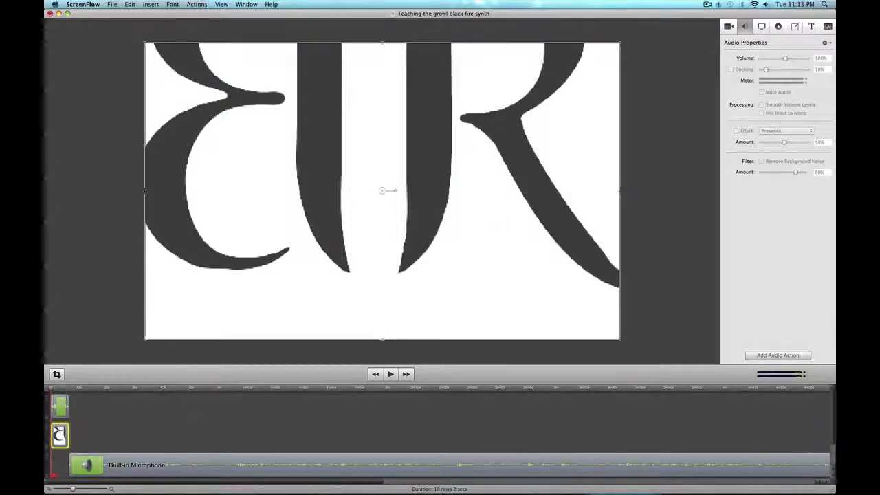
{"action": "key", "text": "space"}
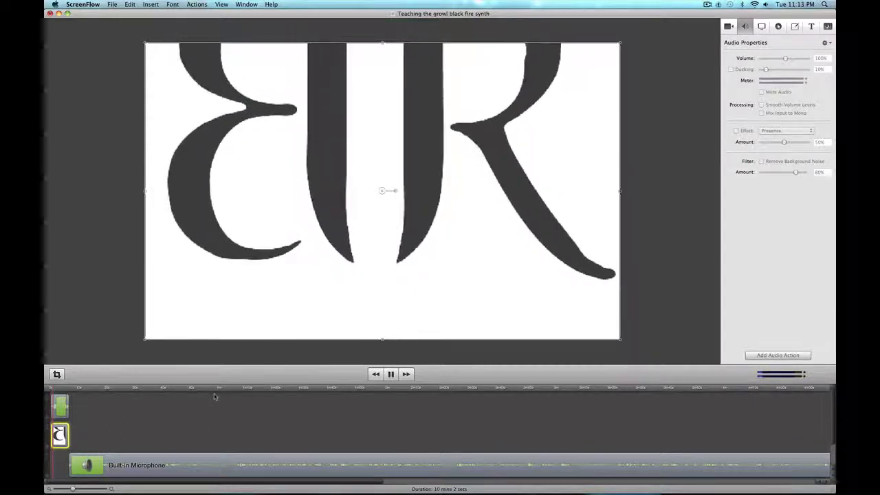
{"action": "key", "text": "space"}
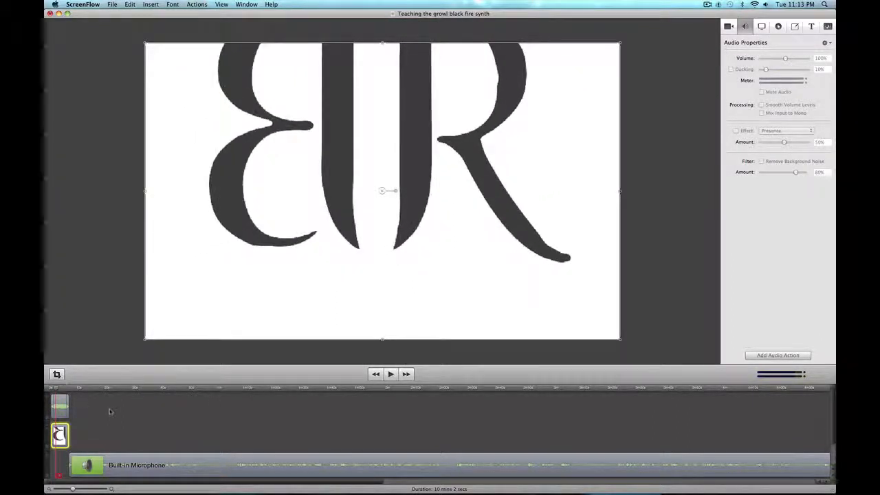
Scrub past the intro into the screen recording and raise the Built-in Microphone clip's volume to 146%
{"action": "scroll", "coordinate": [110, 411], "scroll_direction": "down", "scroll_amount": 2}
{"action": "scroll", "coordinate": [113, 412], "scroll_direction": "down", "scroll_amount": 1}
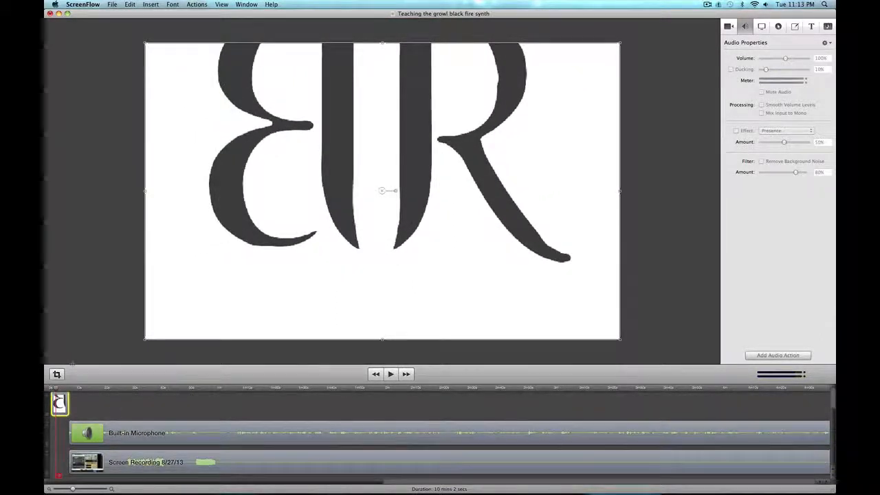
{"action": "left_click", "coordinate": [69, 387]}
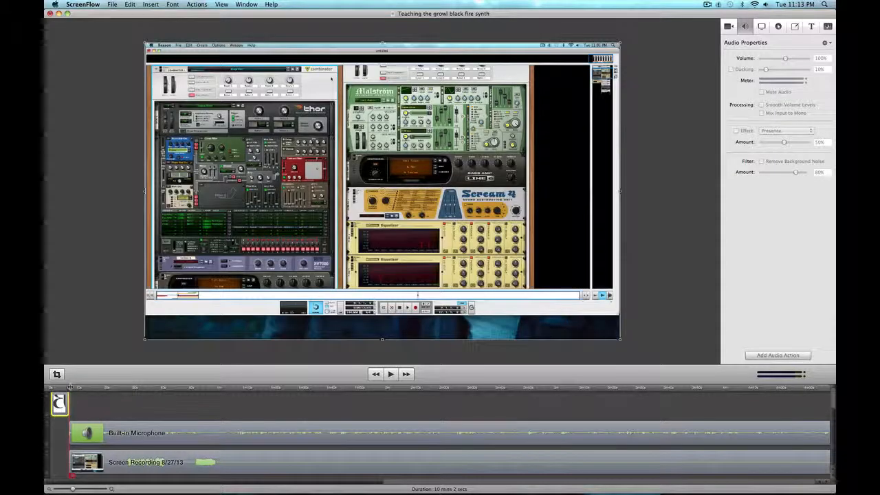
{"action": "left_click_drag", "start_coordinate": [69, 387], "coordinate": [110, 388]}
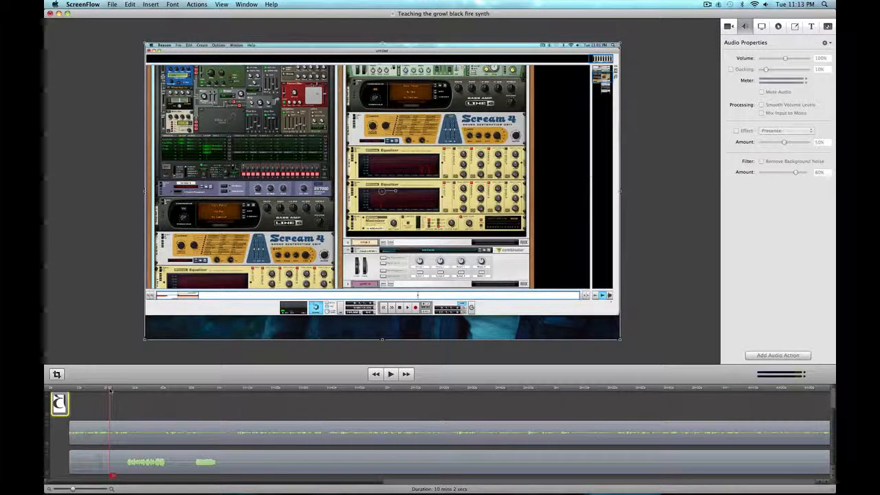
{"action": "left_click_drag", "start_coordinate": [110, 389], "coordinate": [119, 389]}
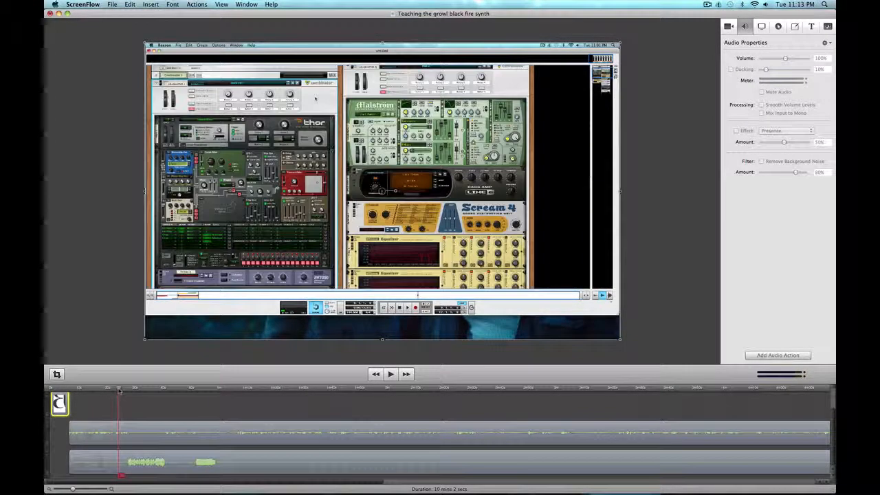
{"action": "left_click", "coordinate": [166, 436]}
{"action": "left_click_drag", "start_coordinate": [785, 58], "coordinate": [795, 59]}
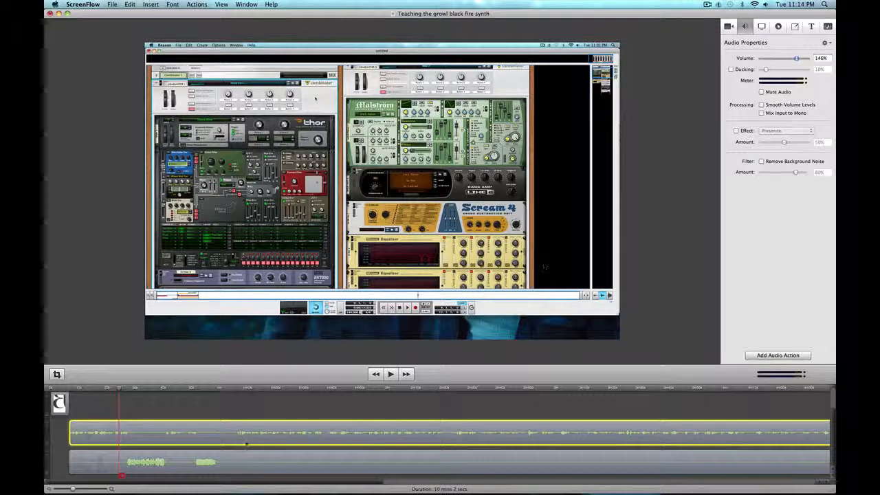
Lower the Screen Recording clip's audio volume to 27%
{"action": "left_click", "coordinate": [240, 466]}
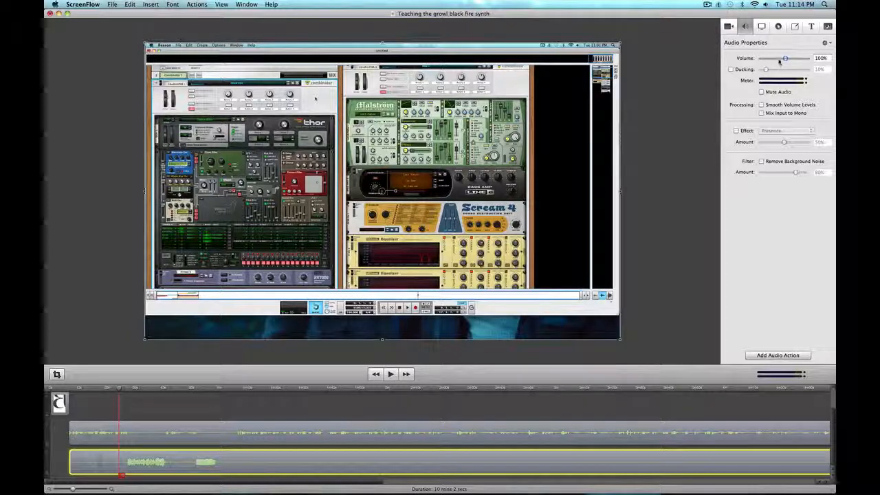
{"action": "left_click_drag", "start_coordinate": [780, 61], "coordinate": [766, 60]}
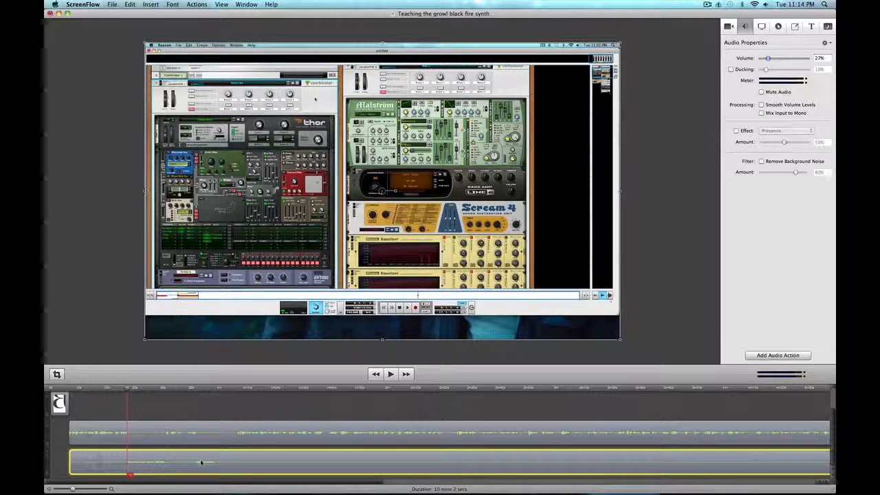
Add a video action to the Screen Recording clip, scale the picture to 195% and move it to position 908, -320
{"action": "left_click", "coordinate": [729, 27]}
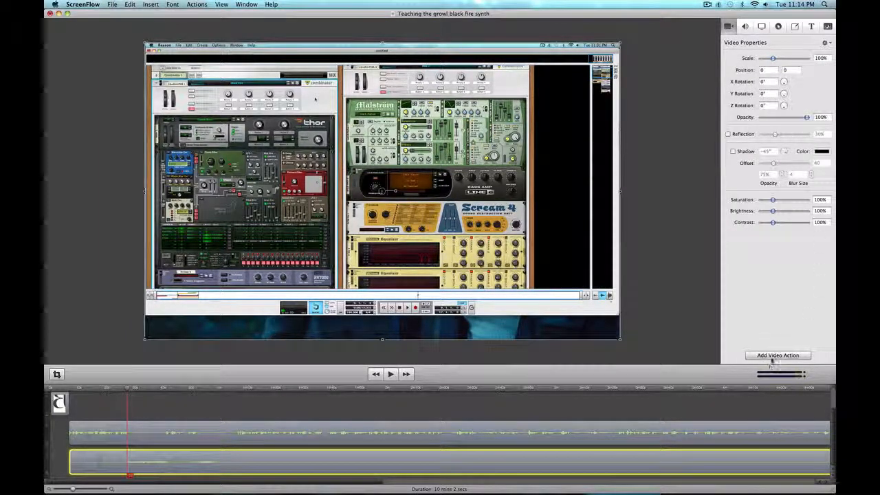
{"action": "left_click_drag", "start_coordinate": [772, 58], "coordinate": [784, 59]}
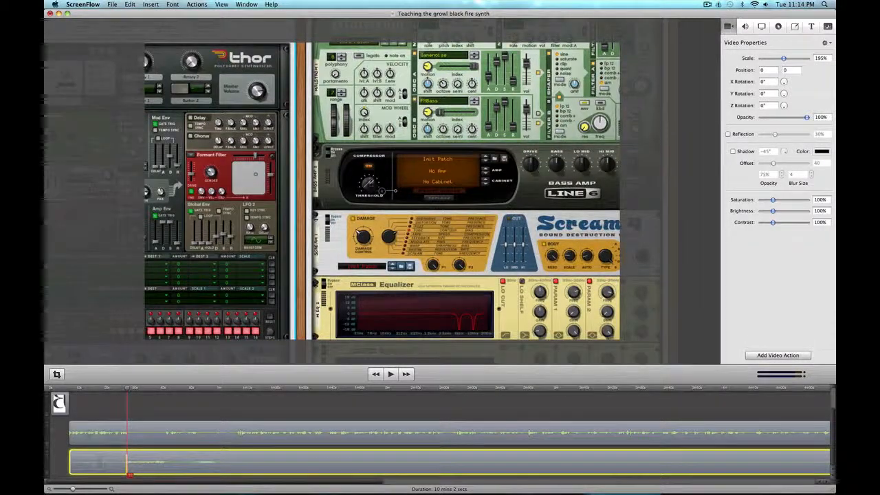
{"action": "left_click_drag", "start_coordinate": [197, 168], "coordinate": [414, 178]}
{"action": "left_click_drag", "start_coordinate": [385, 150], "coordinate": [385, 179]}
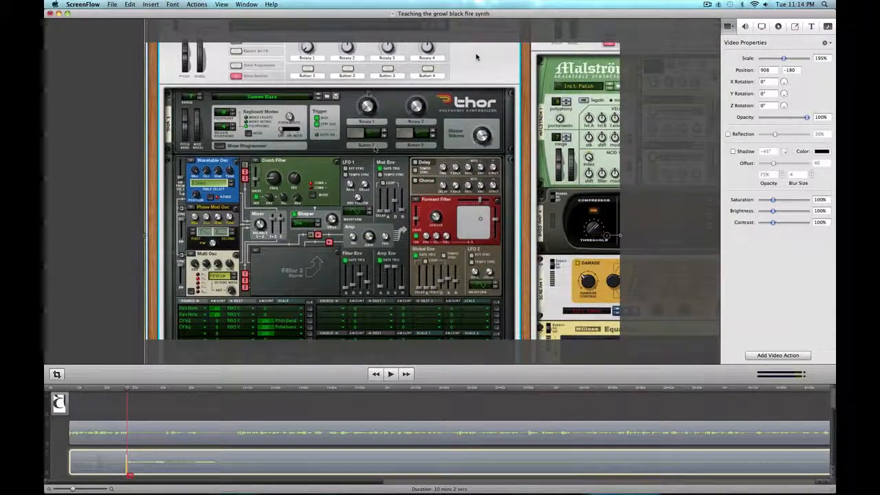
{"action": "left_click_drag", "start_coordinate": [370, 91], "coordinate": [369, 128]}
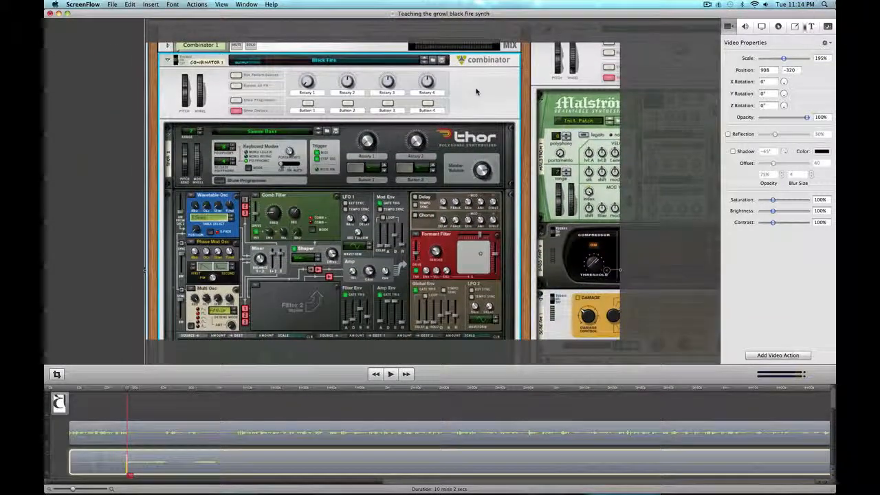
Enlarge the recording to 245% and position it at 1,397, -580 so the Combinator rack fills the canvas width
{"action": "left_click_drag", "start_coordinate": [784, 58], "coordinate": [786, 58]}
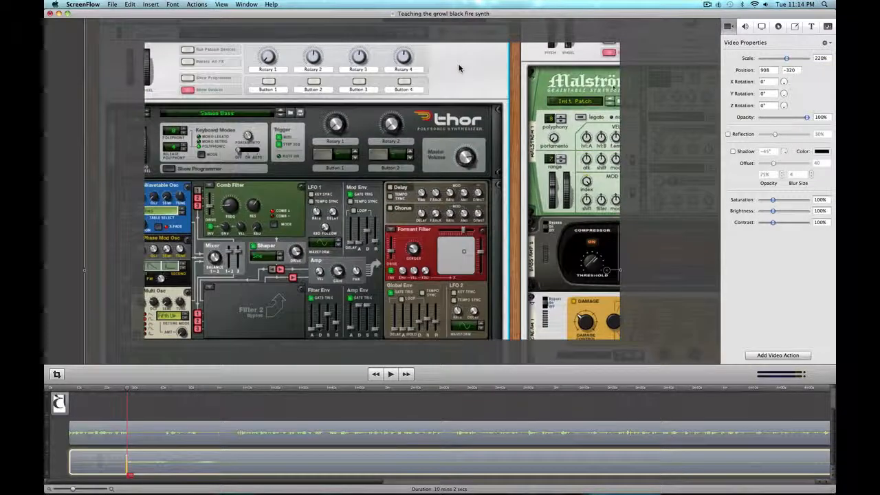
{"action": "left_click_drag", "start_coordinate": [353, 172], "coordinate": [366, 180]}
{"action": "left_click_drag", "start_coordinate": [471, 76], "coordinate": [519, 114]}
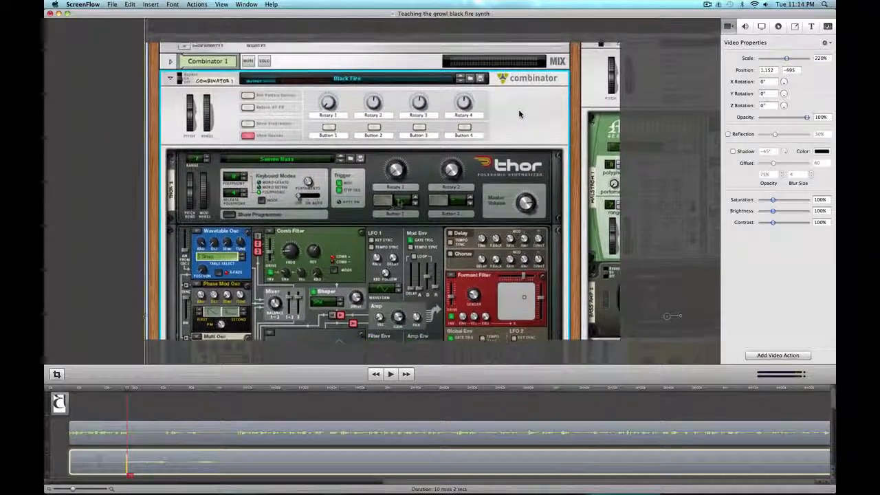
{"action": "left_click_drag", "start_coordinate": [786, 59], "coordinate": [789, 58]}
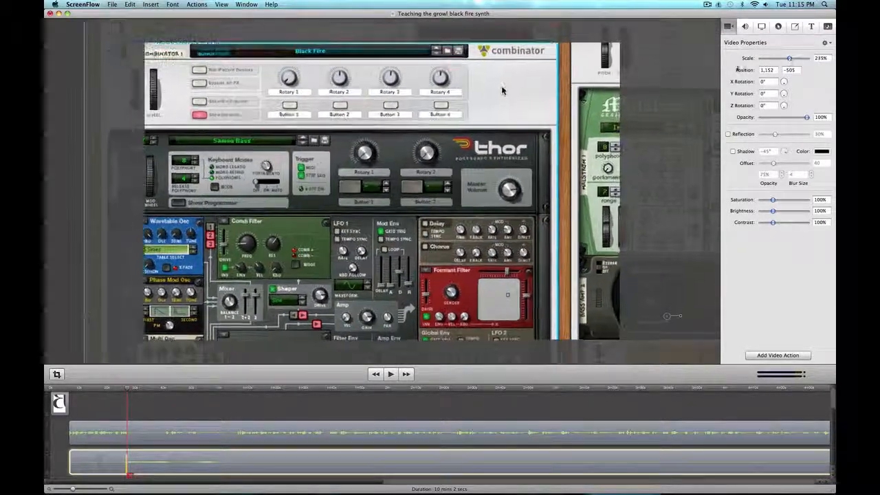
{"action": "left_click_drag", "start_coordinate": [413, 138], "coordinate": [440, 150]}
{"action": "left_click_drag", "start_coordinate": [530, 102], "coordinate": [562, 109]}
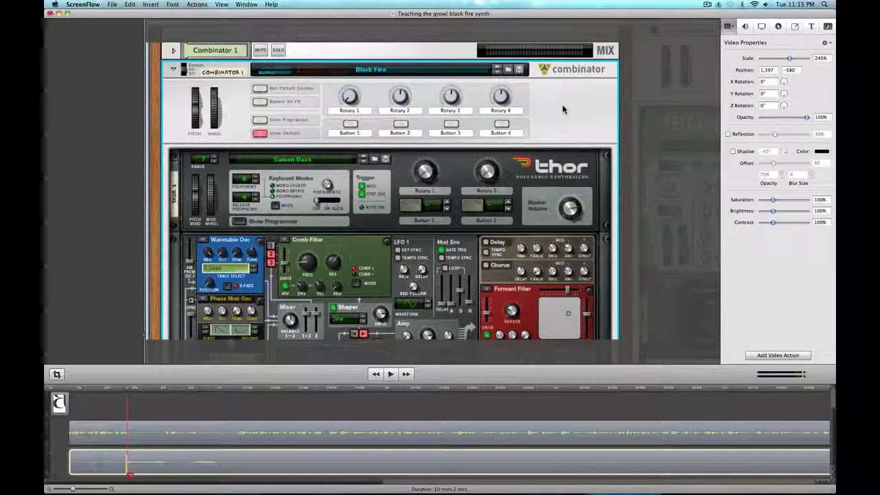
Play further into the recording, add another video action and shift the picture to position 1,397, -377
{"action": "key", "text": "space"}
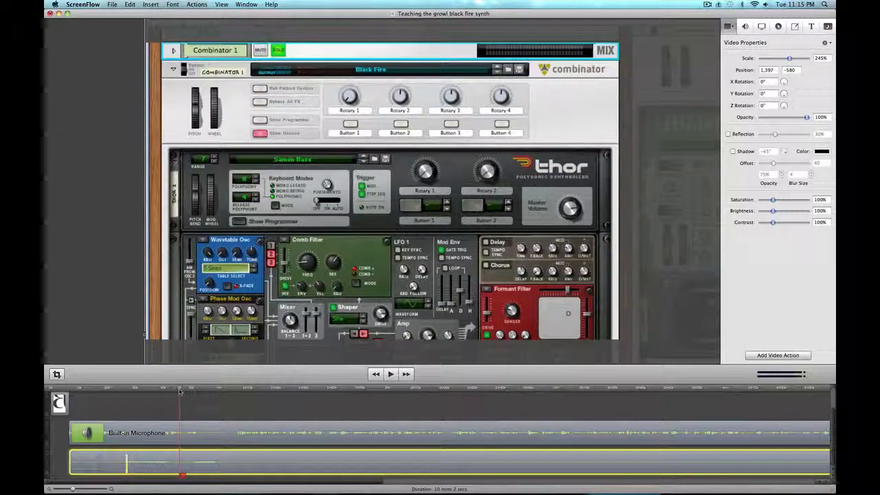
{"action": "left_click", "coordinate": [768, 359]}
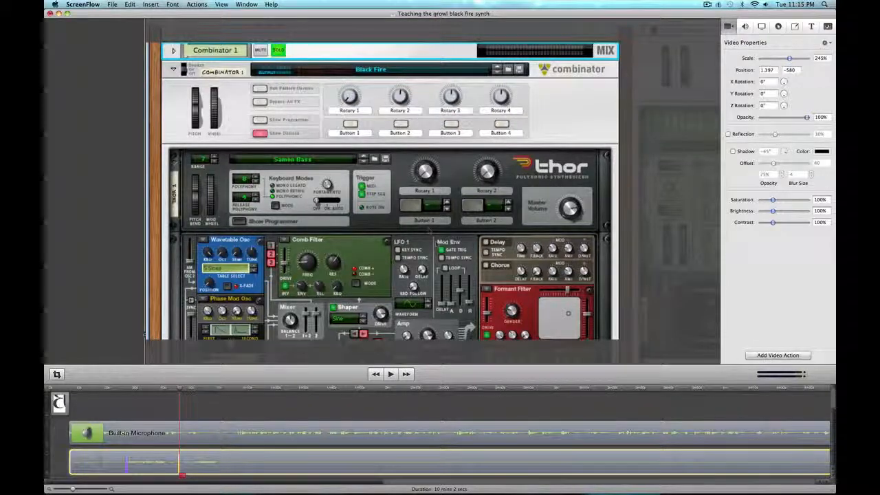
{"action": "left_click_drag", "start_coordinate": [434, 240], "coordinate": [434, 190]}
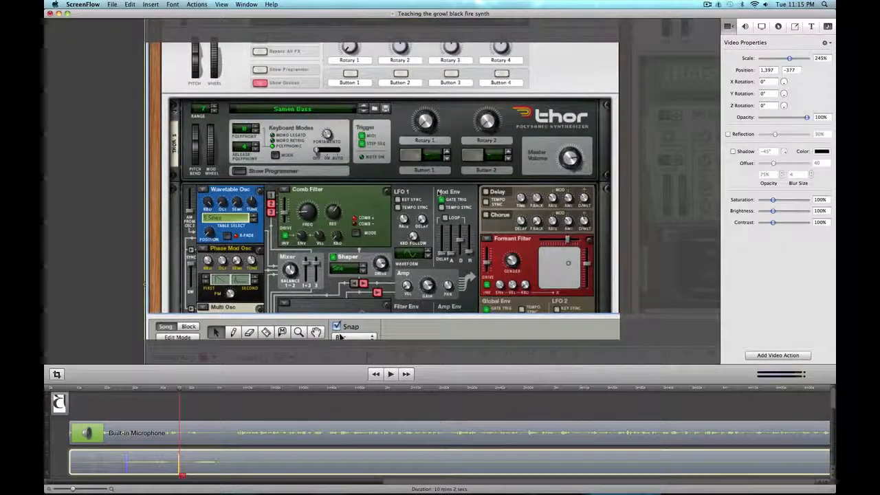
Add a video action where the full Thor programmer is in view, framing it at 245% scale and position 1,365, -223
{"action": "left_click_drag", "start_coordinate": [179, 388], "coordinate": [204, 389]}
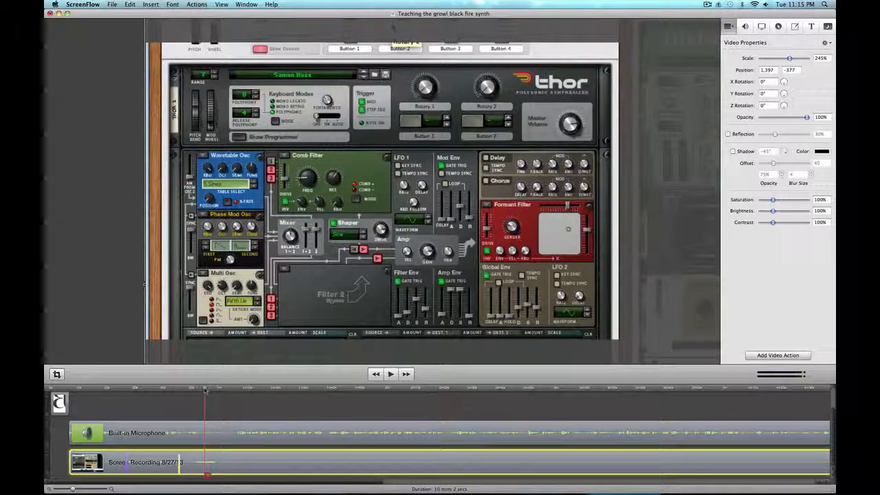
{"action": "left_click", "coordinate": [767, 355]}
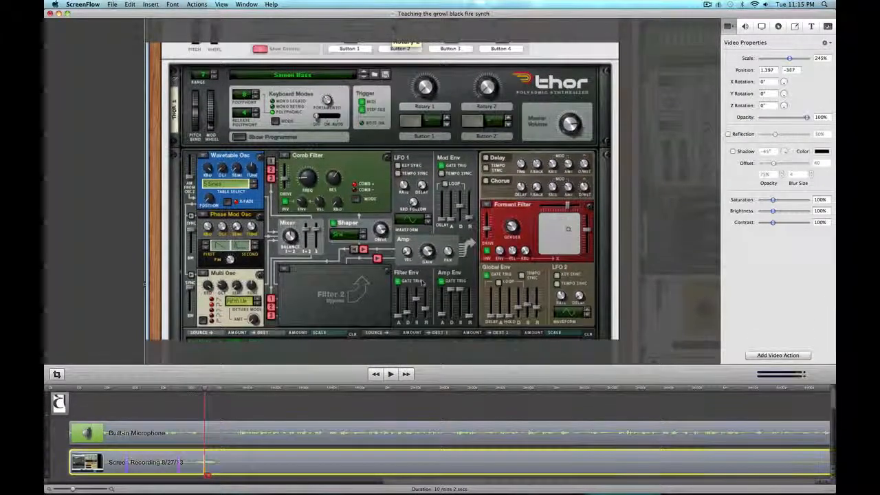
{"action": "left_click_drag", "start_coordinate": [422, 282], "coordinate": [423, 254]}
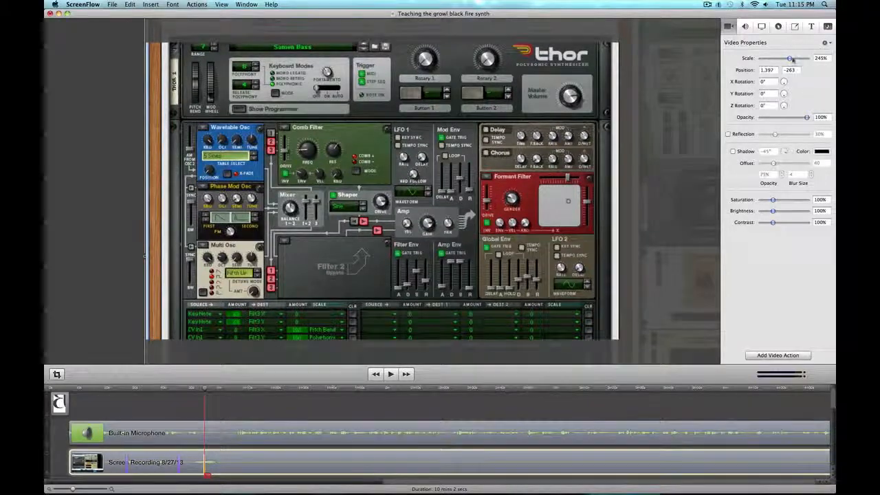
{"action": "left_click_drag", "start_coordinate": [789, 59], "coordinate": [785, 59]}
{"action": "left_click_drag", "start_coordinate": [465, 193], "coordinate": [385, 195]}
{"action": "left_click_drag", "start_coordinate": [784, 58], "coordinate": [789, 58]}
{"action": "left_click_drag", "start_coordinate": [347, 255], "coordinate": [368, 253]}
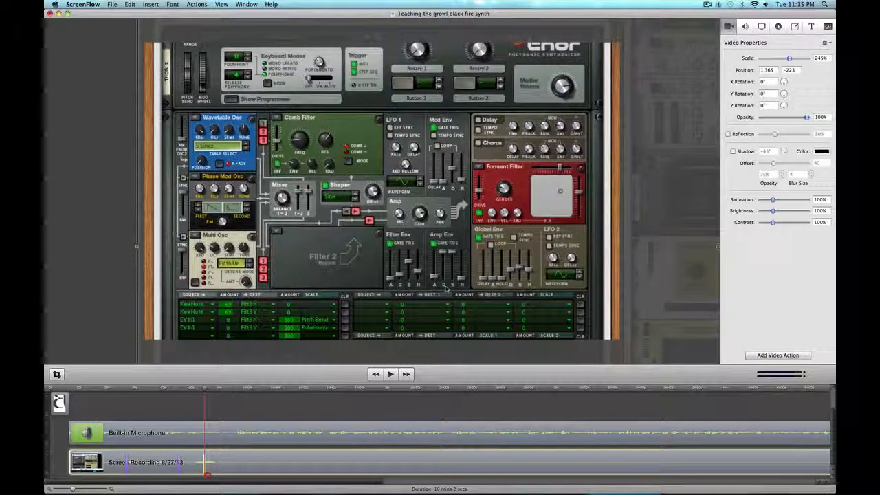
Scrub to the Init Patch section, reduce the recording's scale to 209% and reposition it to 1,047, 263
{"action": "left_click_drag", "start_coordinate": [203, 389], "coordinate": [293, 391]}
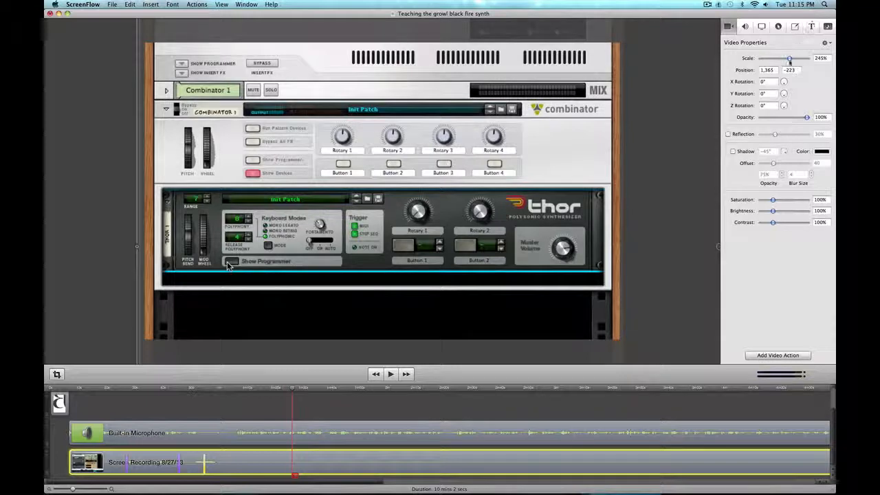
{"action": "left_click_drag", "start_coordinate": [790, 59], "coordinate": [784, 59]}
{"action": "left_click_drag", "start_coordinate": [392, 245], "coordinate": [344, 207]}
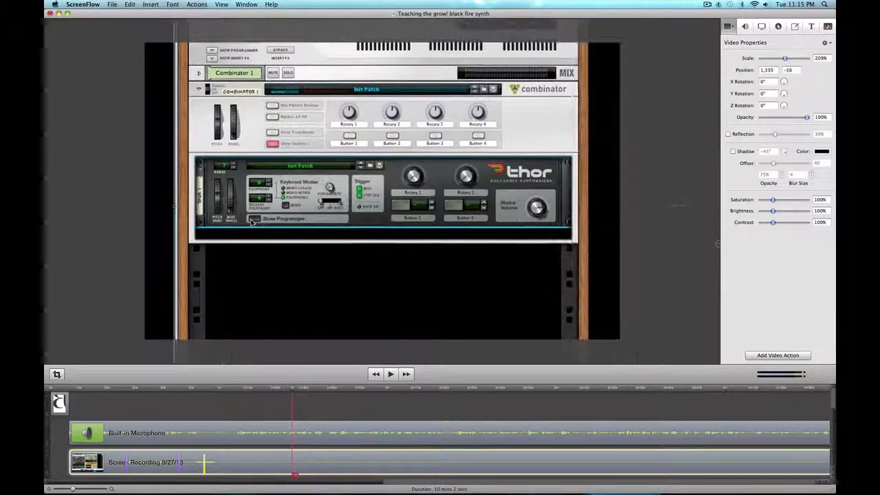
{"action": "left_click_drag", "start_coordinate": [718, 243], "coordinate": [646, 125]}
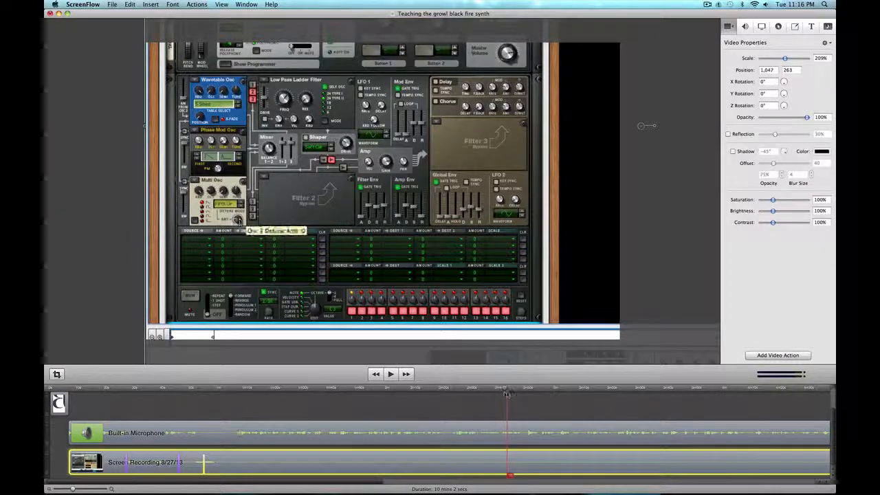
Scrub through the remaining recording, add a video action near its end and reposition the picture to 1,047, 72
{"action": "left_click_drag", "start_coordinate": [512, 393], "coordinate": [520, 395]}
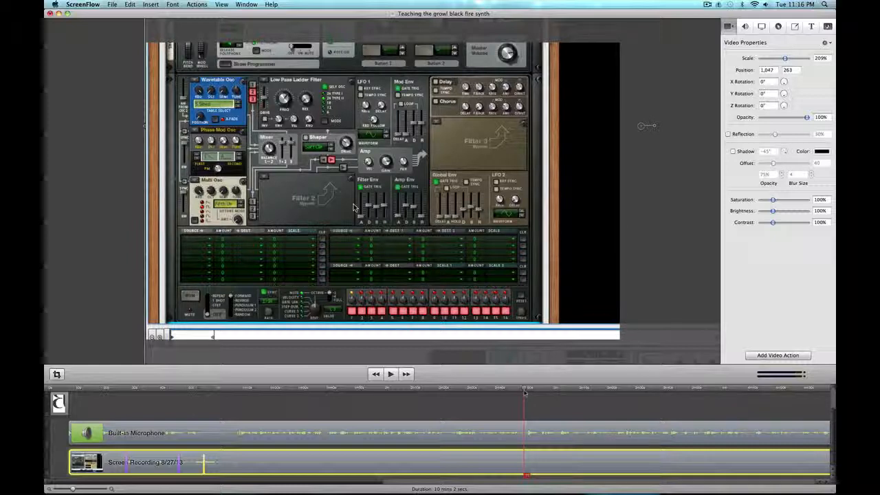
{"action": "left_click_drag", "start_coordinate": [524, 390], "coordinate": [705, 391]}
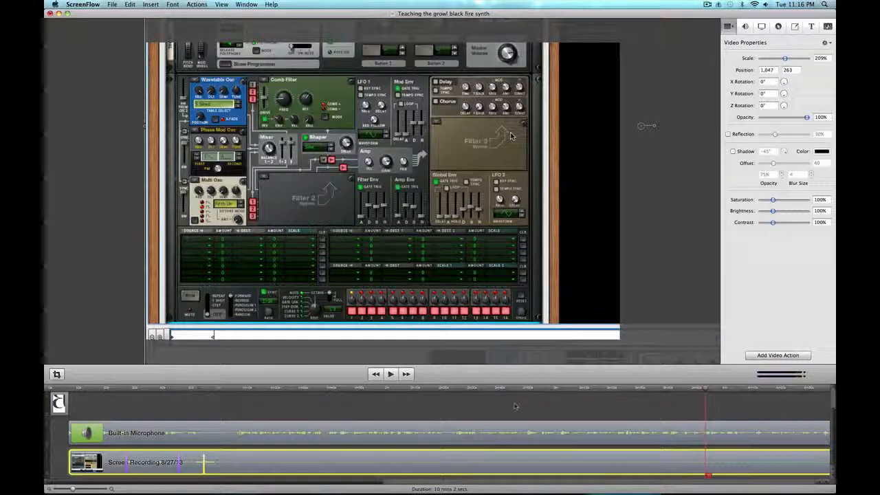
{"action": "left_click_drag", "start_coordinate": [73, 489], "coordinate": [66, 488]}
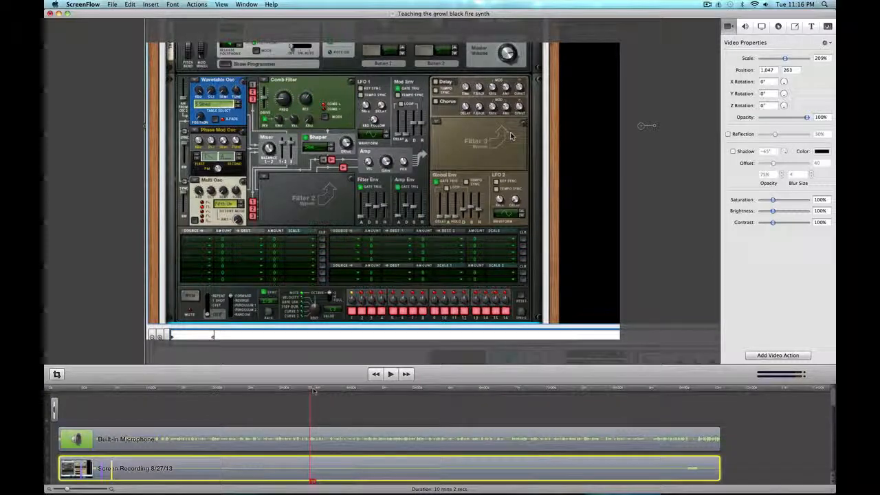
{"action": "left_click_drag", "start_coordinate": [314, 390], "coordinate": [506, 390]}
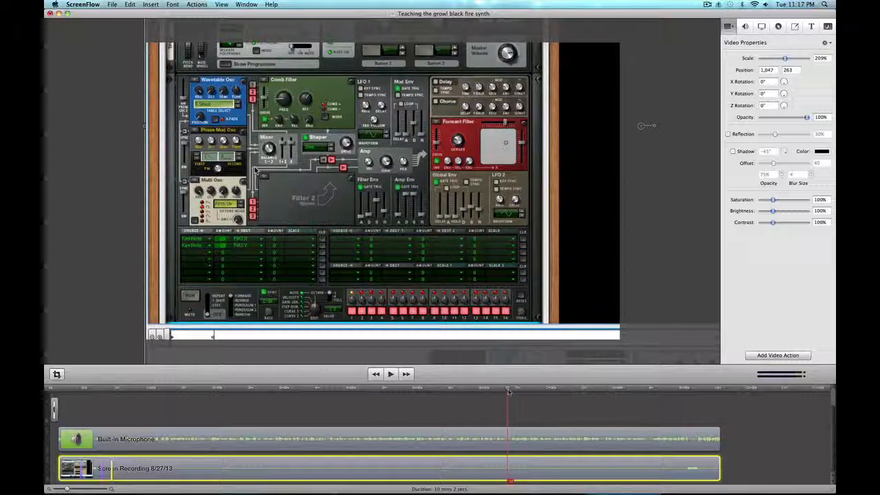
{"action": "left_click_drag", "start_coordinate": [510, 391], "coordinate": [705, 389]}
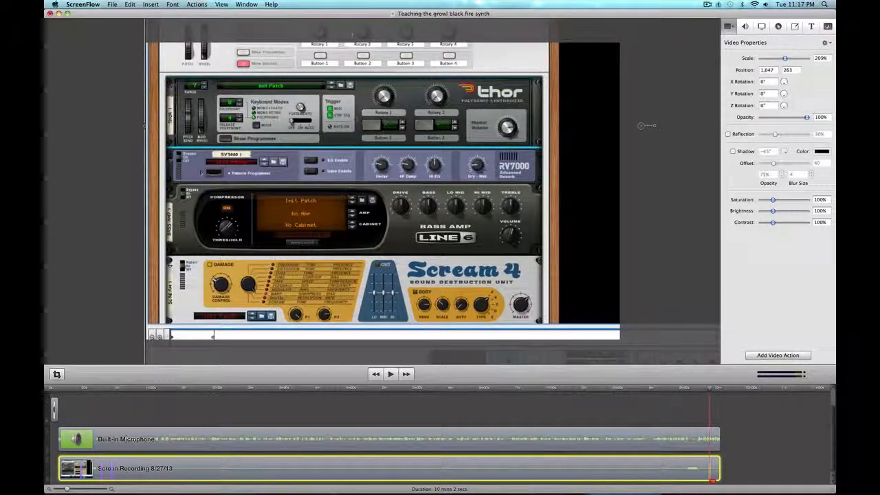
{"action": "left_click_drag", "start_coordinate": [358, 124], "coordinate": [357, 171]}
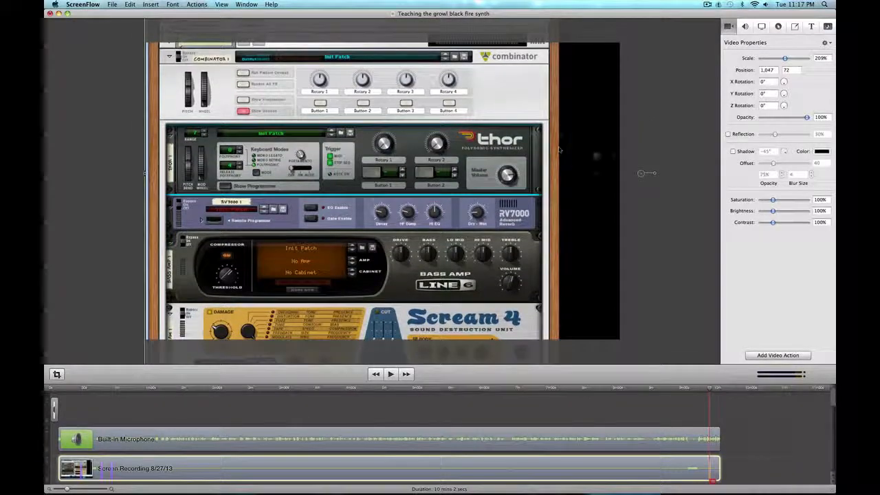
Add an ending transition to the Screen Recording clip and set its type to Cross Dissolve
{"action": "left_click_drag", "start_coordinate": [712, 393], "coordinate": [716, 392]}
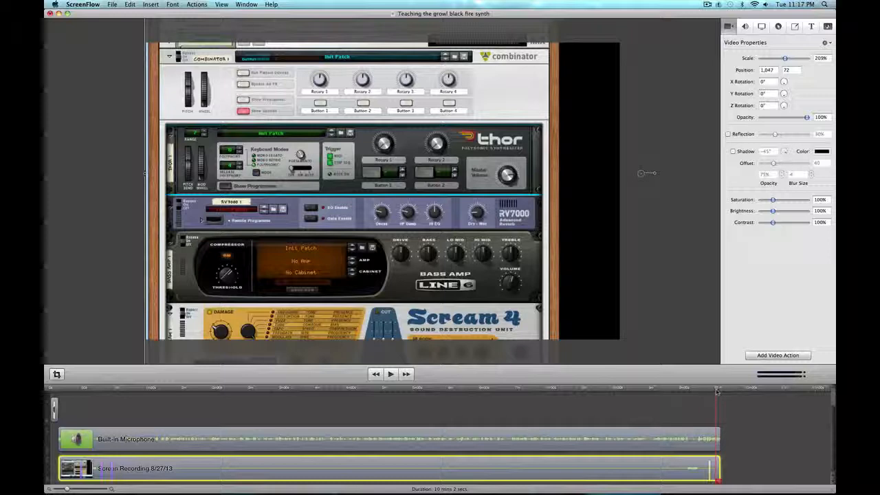
{"action": "right_click", "coordinate": [693, 470]}
{"action": "left_click", "coordinate": [694, 470]}
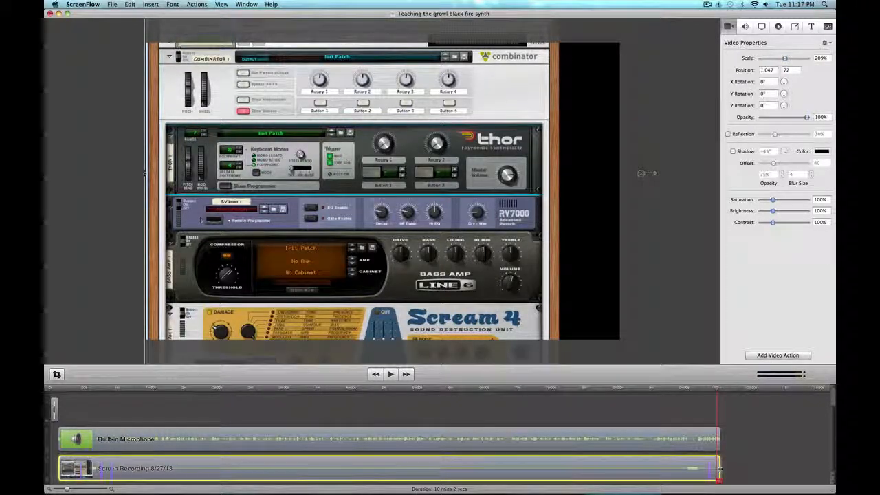
{"action": "double_click", "coordinate": [719, 470]}
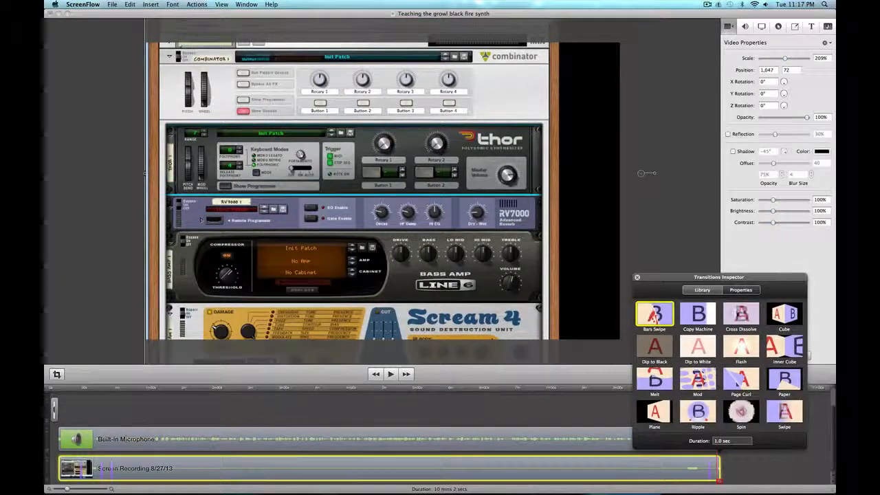
{"action": "left_click", "coordinate": [740, 313]}
{"action": "left_click", "coordinate": [637, 277]}
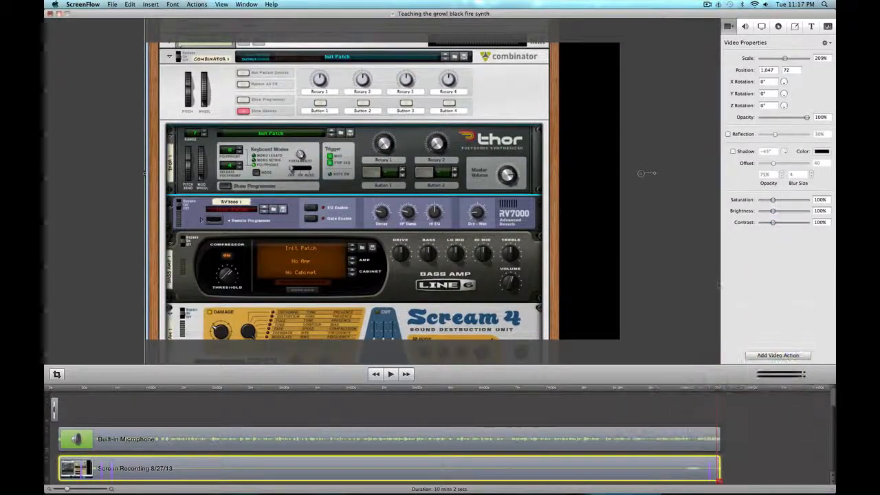